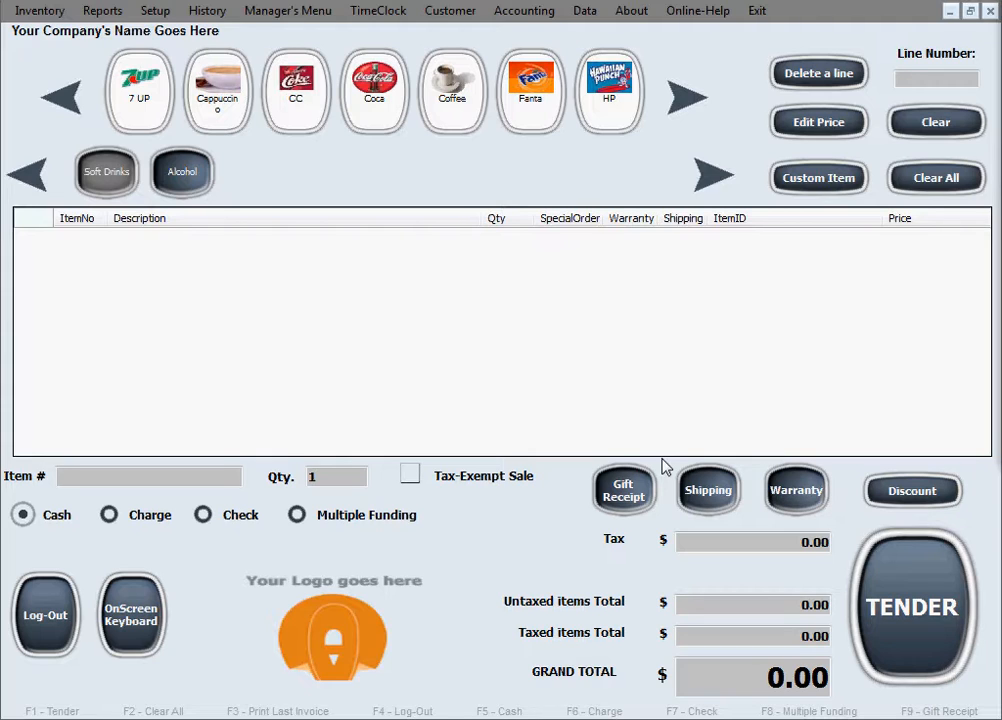
{"action": "left_click_drag", "start_coordinate": [357, 477], "coordinate": [252, 484]}
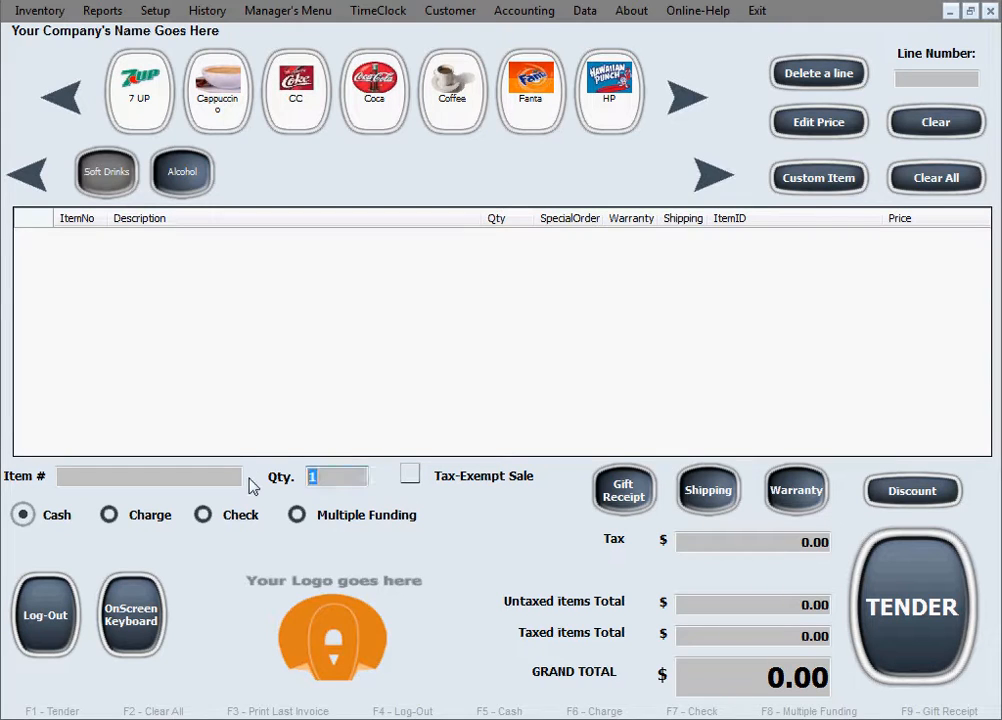
{"action": "type", "text": "20"}
{"action": "left_click", "coordinate": [218, 476]}
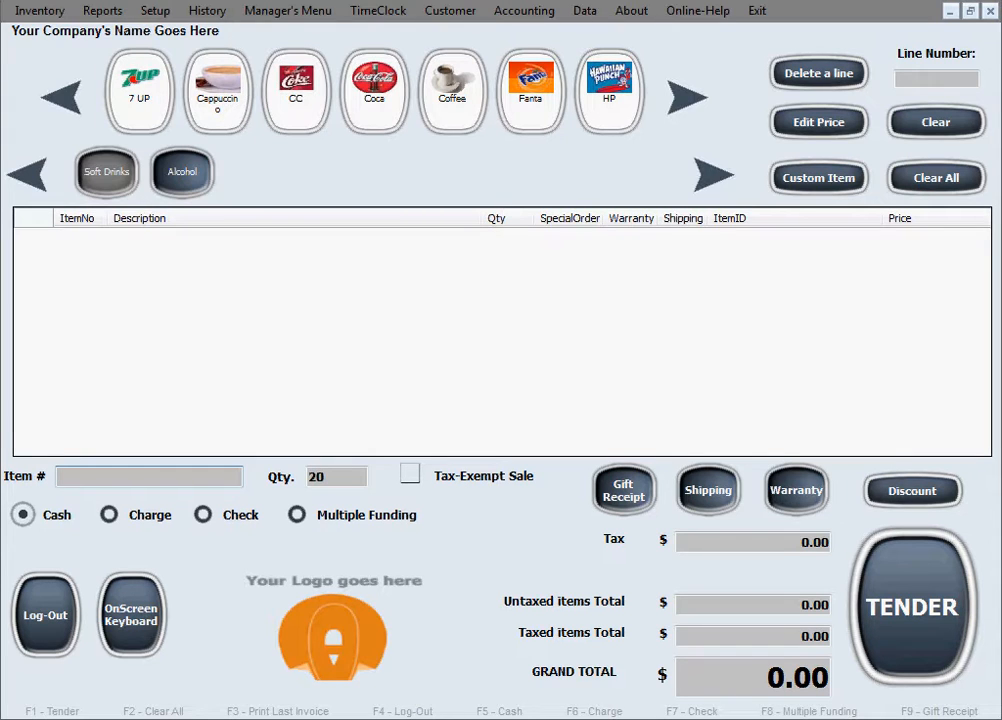
{"action": "type", "text": "083046453375"}
{"action": "key", "text": "Return"}
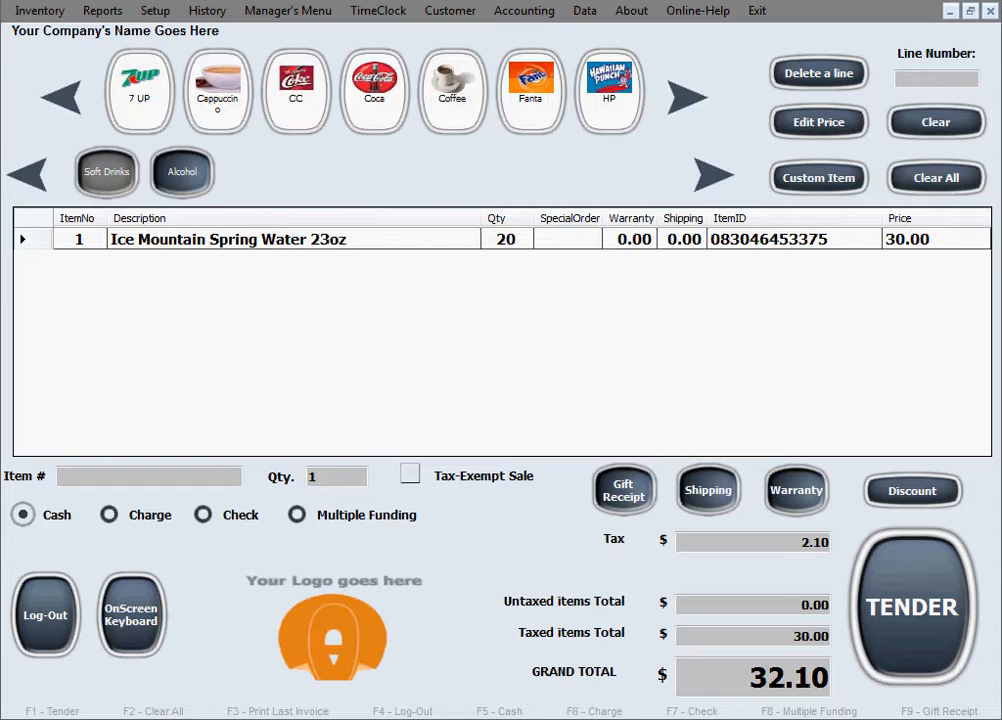
Put the current invoice on layaway with $10 paid immediately as the deposit
{"action": "left_click", "coordinate": [472, 14]}
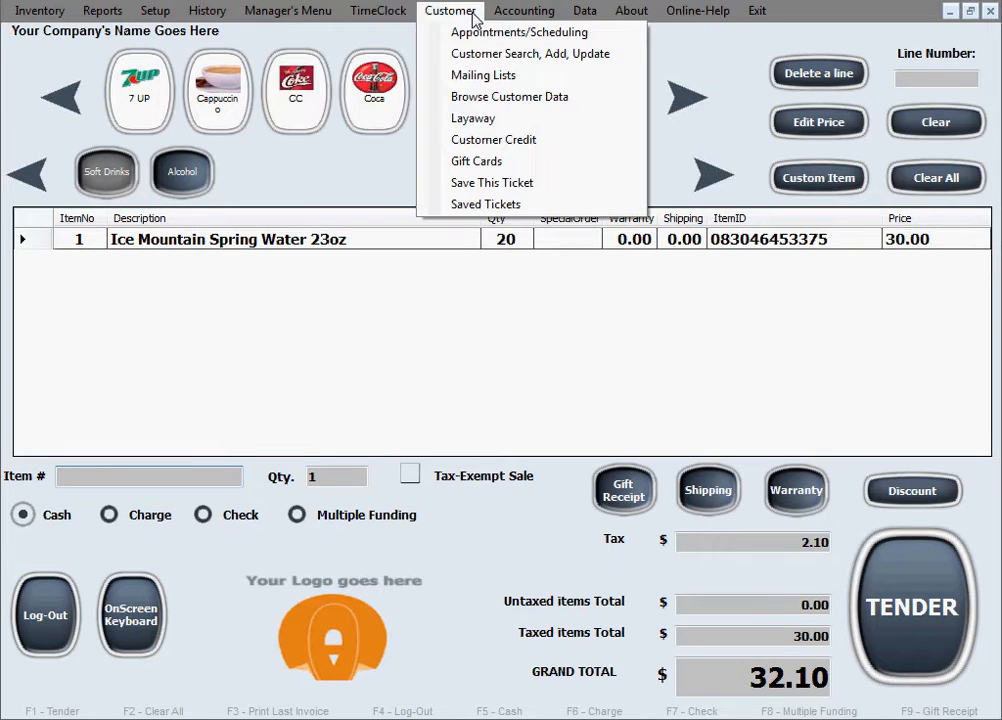
{"action": "left_click", "coordinate": [517, 130]}
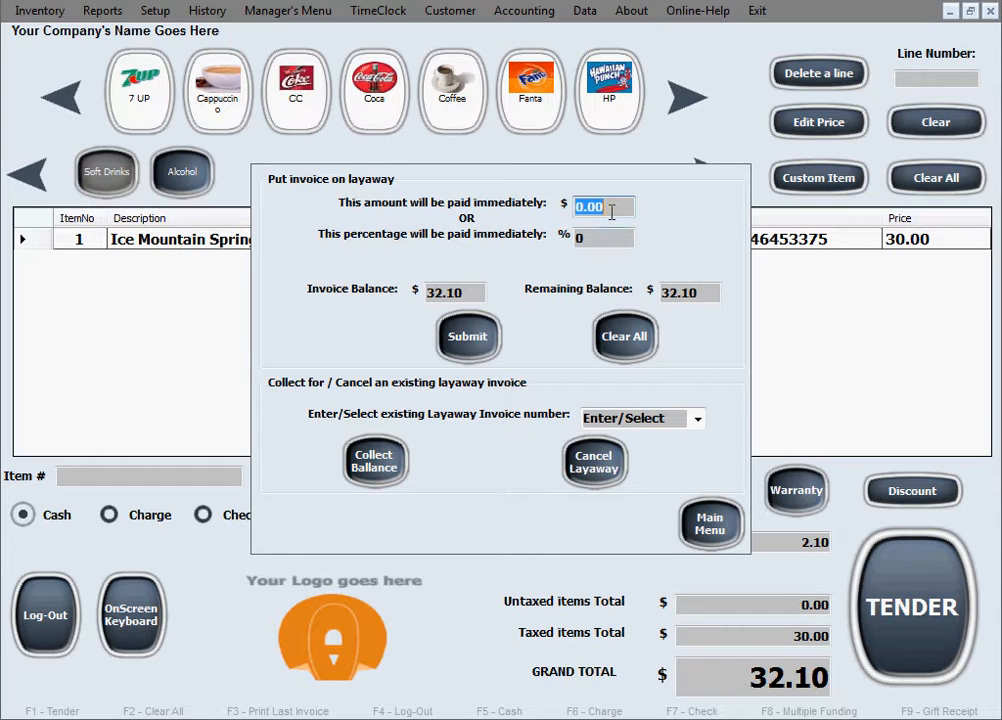
{"action": "left_click", "coordinate": [592, 238]}
{"action": "left_click", "coordinate": [617, 206]}
{"action": "left_click", "coordinate": [608, 240]}
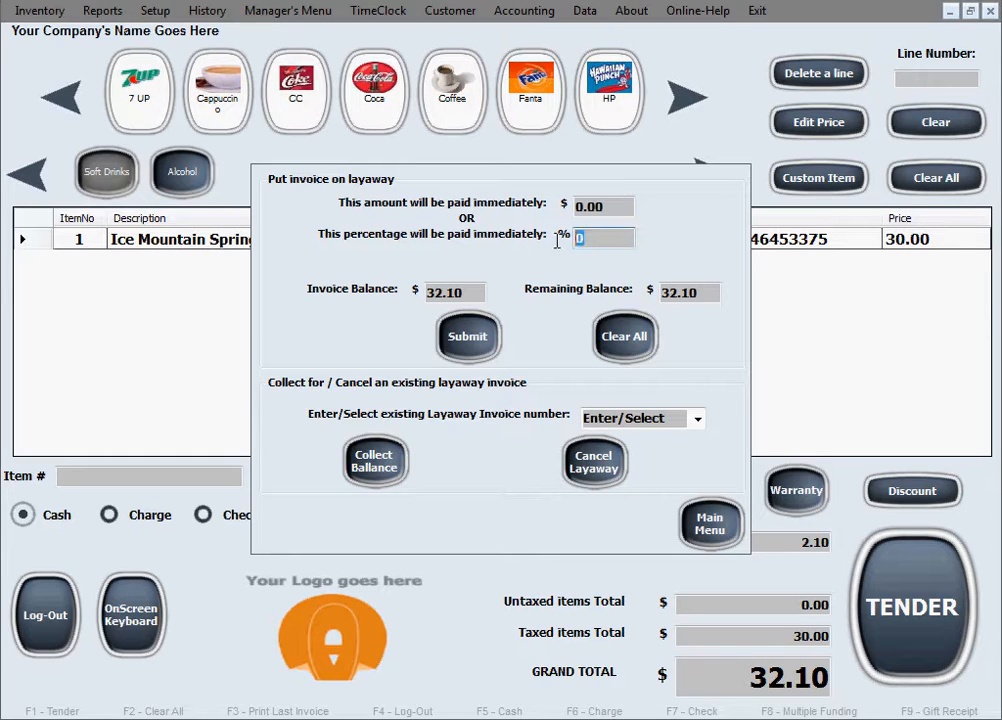
{"action": "left_click", "coordinate": [605, 207]}
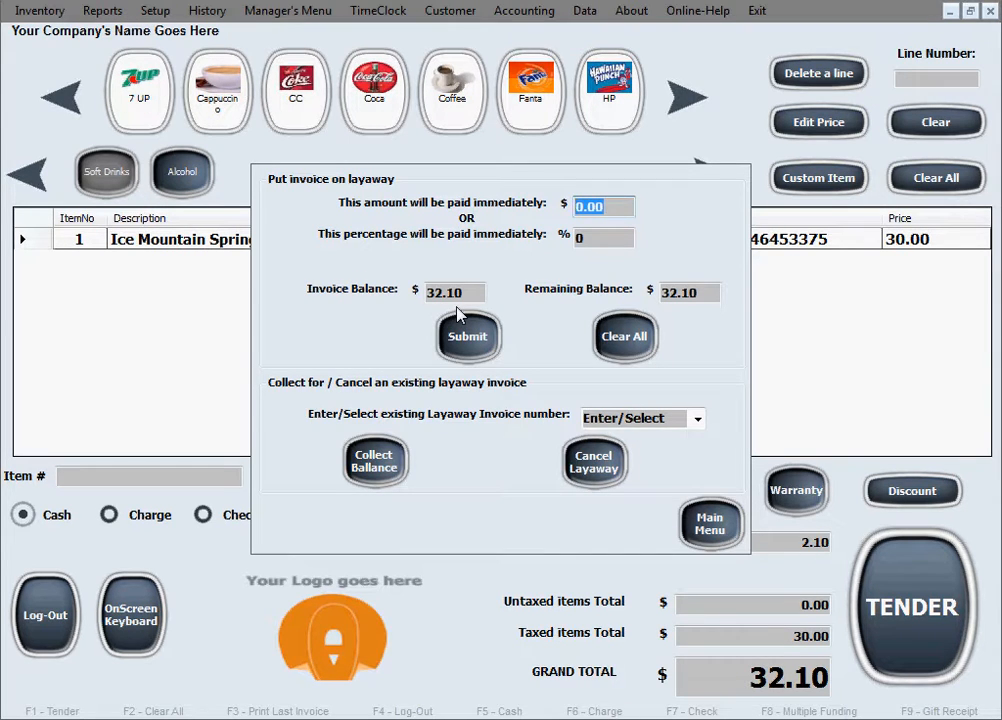
{"action": "left_click", "coordinate": [609, 208]}
{"action": "left_click_drag", "start_coordinate": [609, 208], "coordinate": [566, 207]}
{"action": "type", "text": "10"}
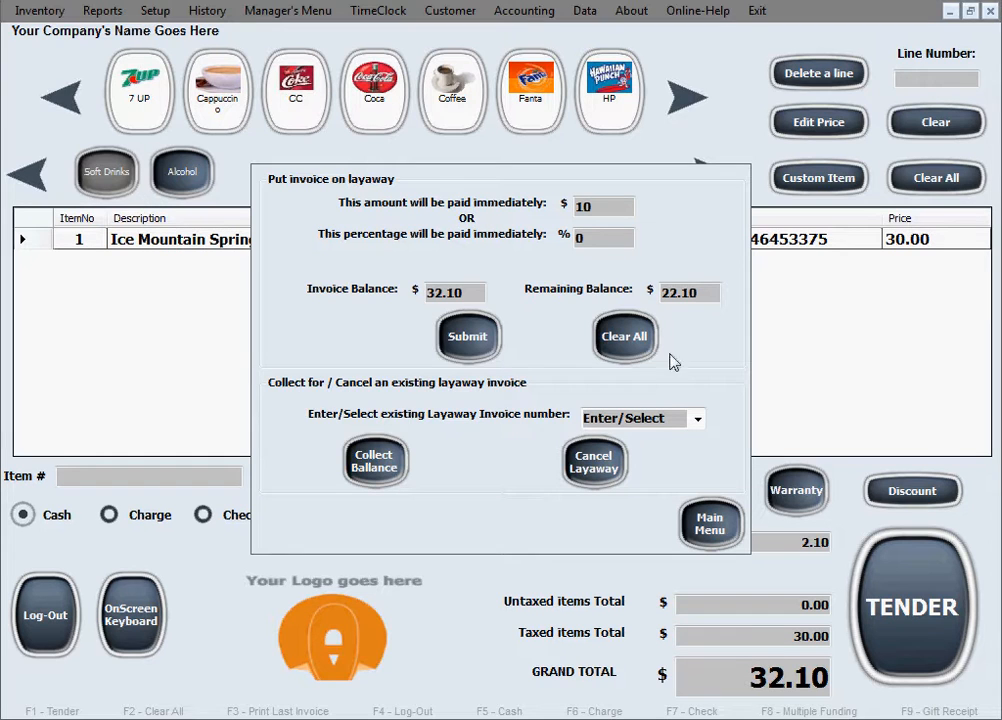
{"action": "left_click", "coordinate": [467, 337]}
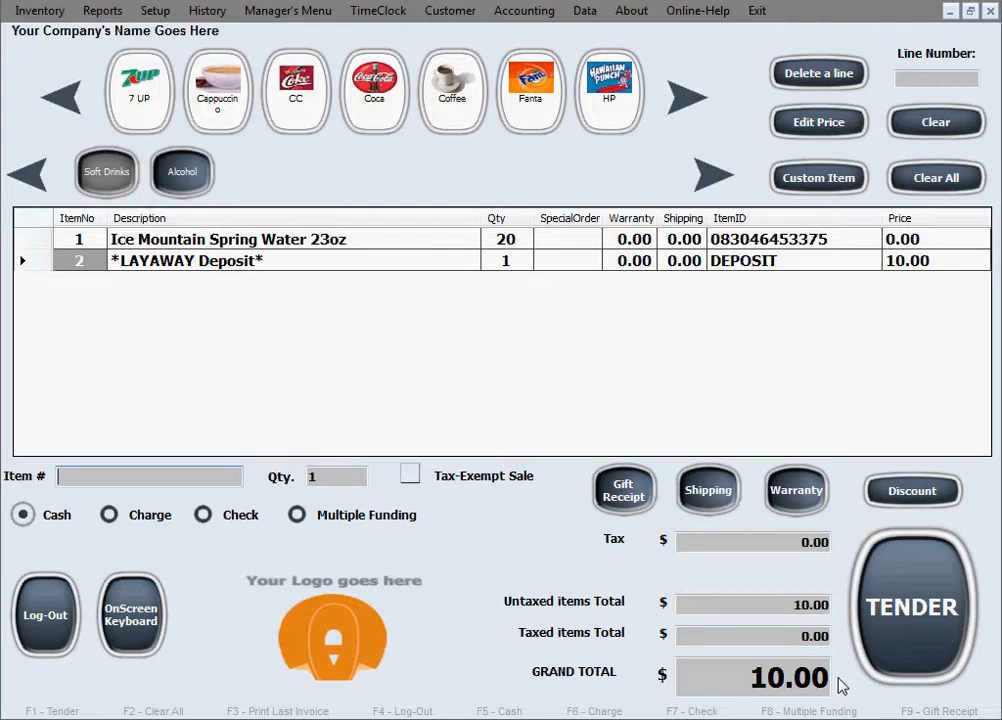
Tender the 10.00 layaway deposit in cash and attach the existing customer by name, accepting the stored record without changes
{"action": "left_click", "coordinate": [912, 641]}
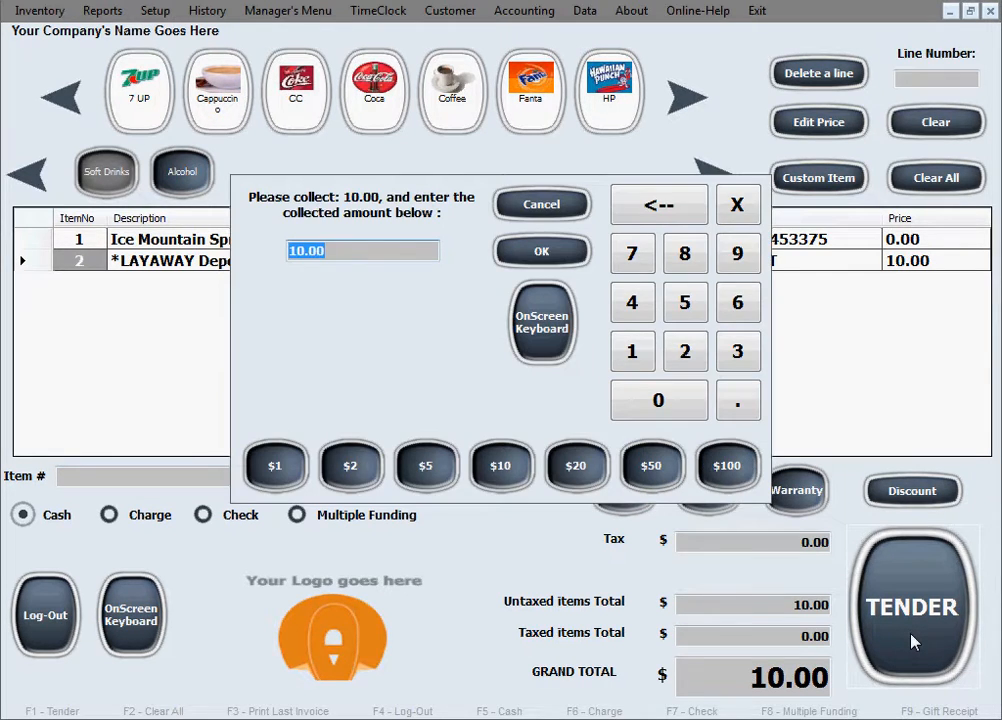
{"action": "left_click", "coordinate": [538, 254]}
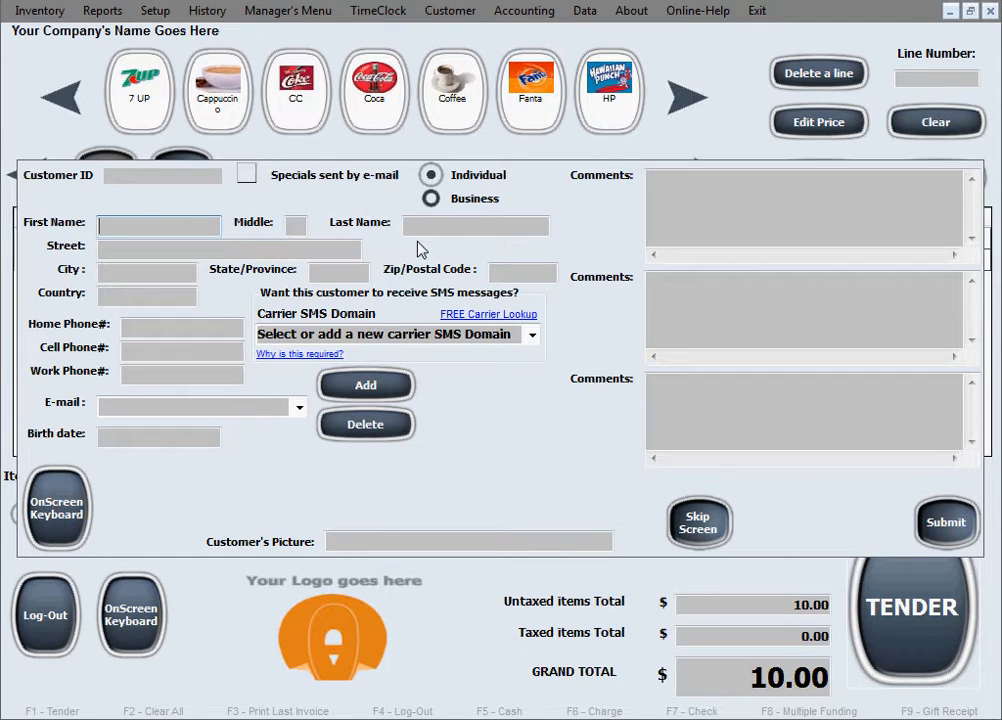
{"action": "type", "text": "joe"}
{"action": "key", "text": "Tab"}
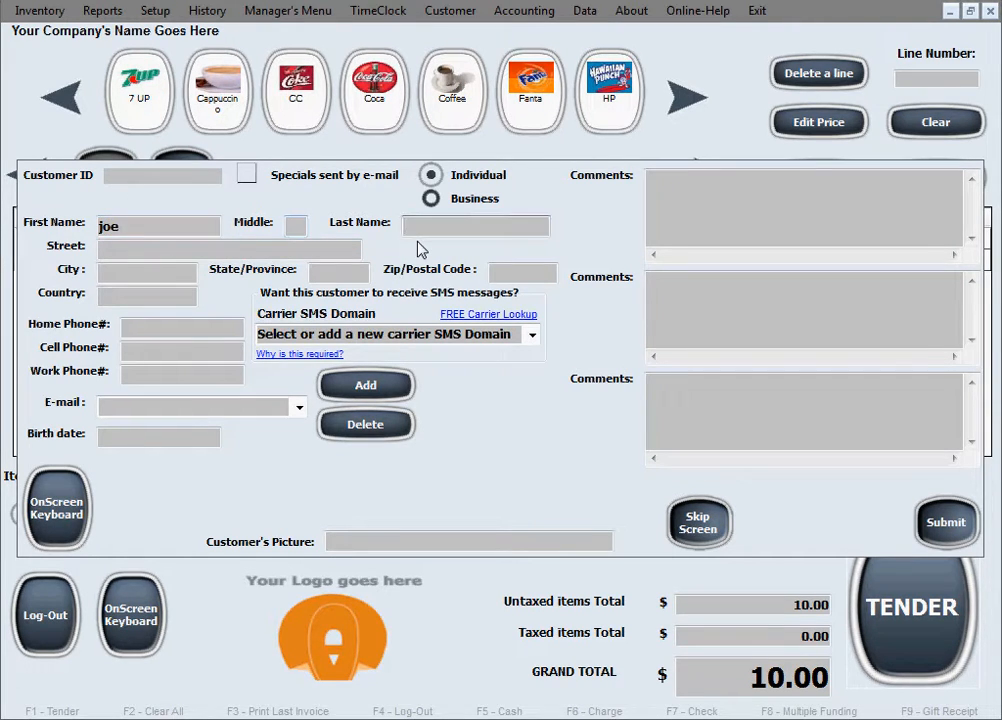
{"action": "type", "text": "am"}
{"action": "key", "text": "Tab"}
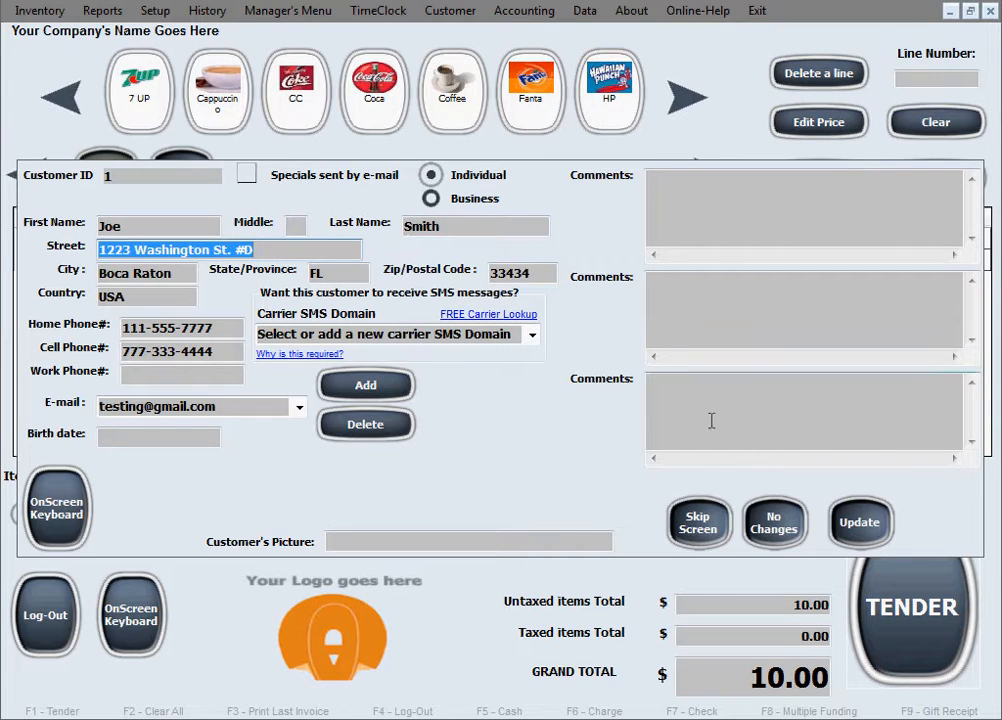
{"action": "left_click", "coordinate": [781, 537]}
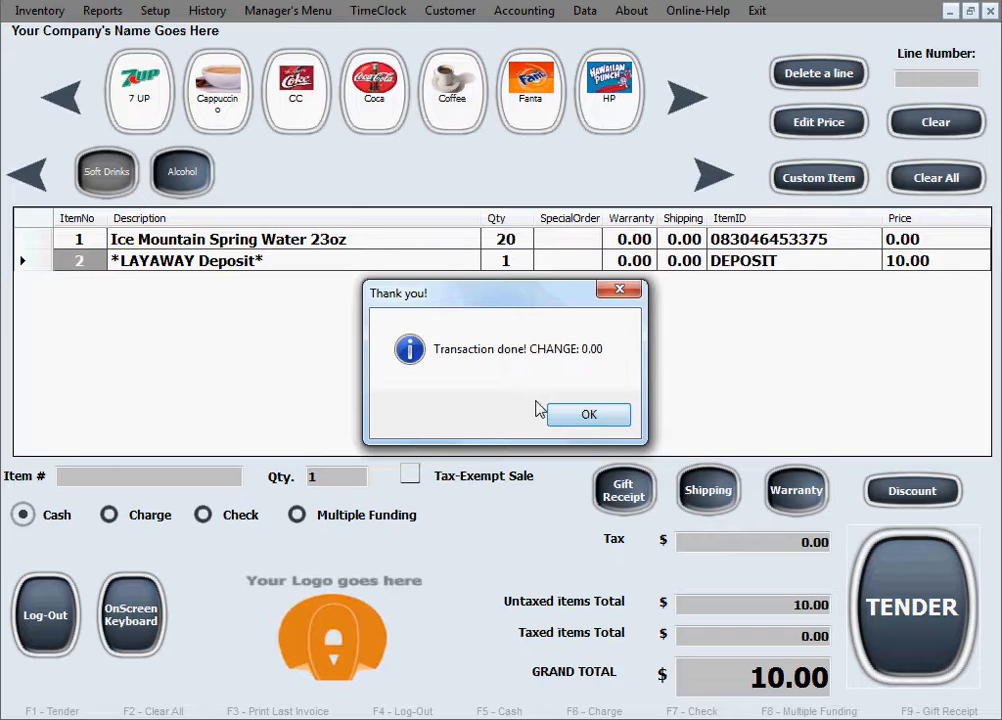
{"action": "left_click", "coordinate": [575, 418]}
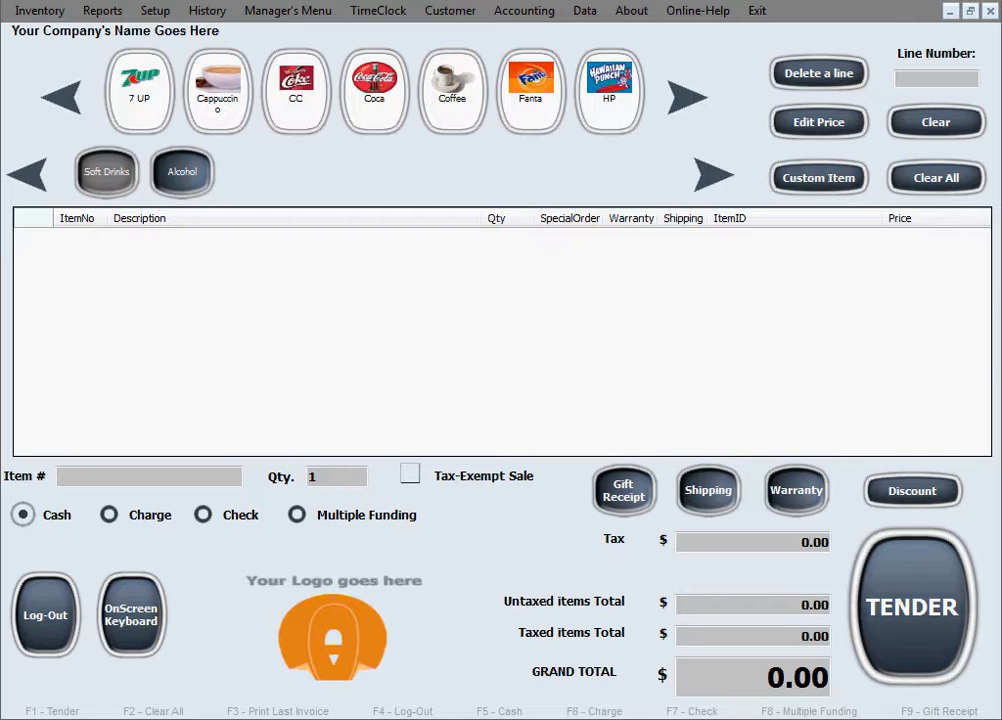
Select the existing layaway invoice and collect its balance, closing the deposit change notice
{"action": "left_click", "coordinate": [457, 17]}
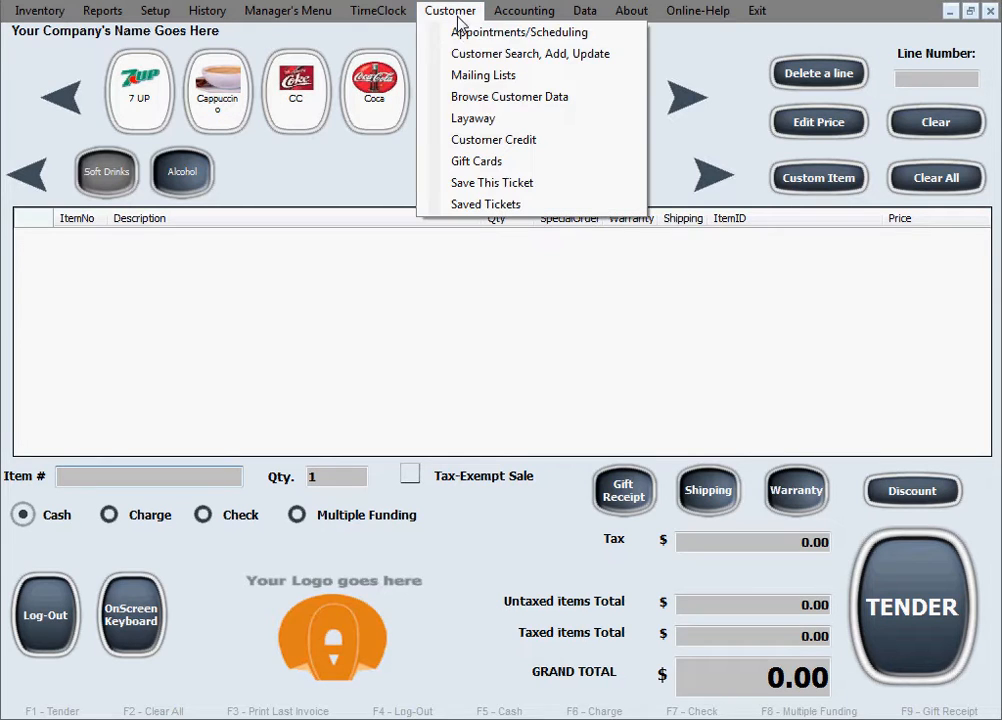
{"action": "left_click", "coordinate": [546, 122]}
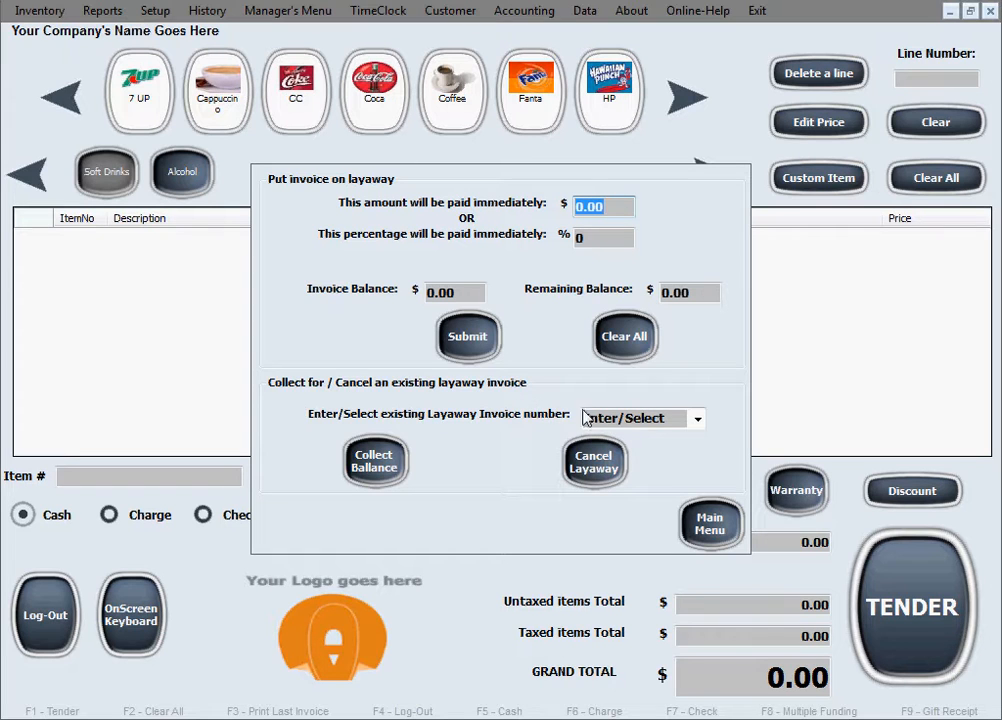
{"action": "left_click", "coordinate": [698, 423]}
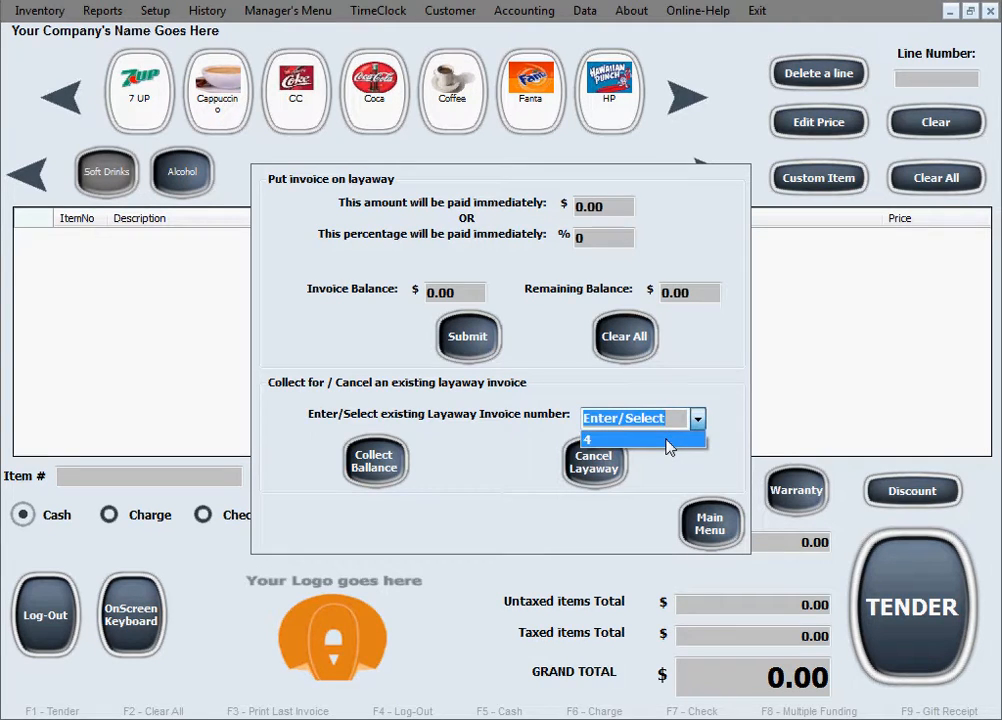
{"action": "left_click", "coordinate": [666, 439]}
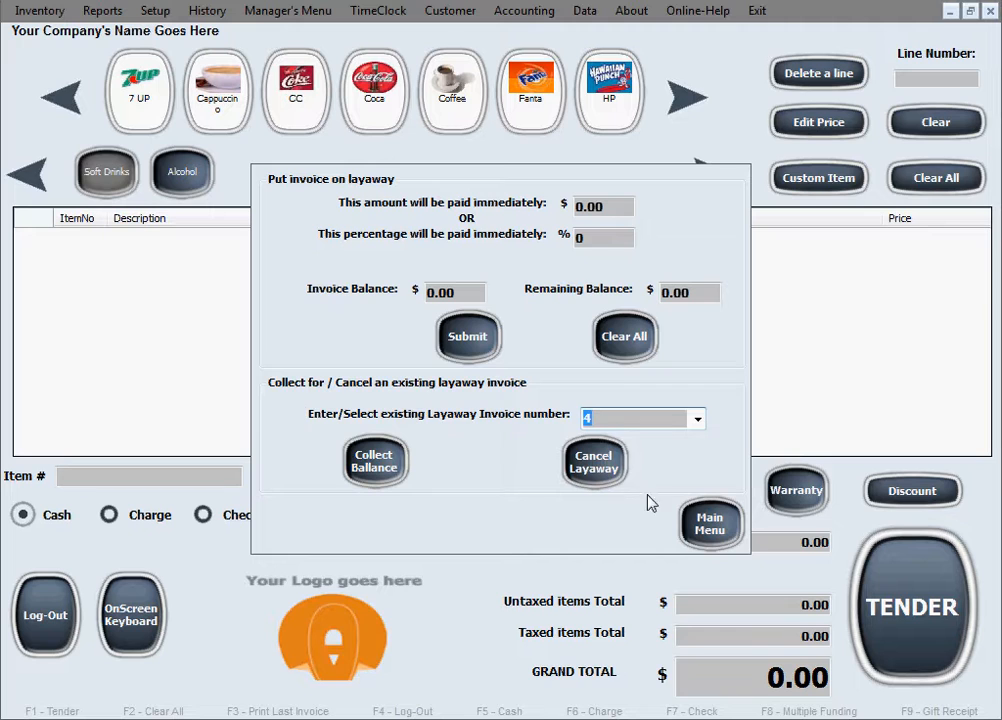
{"action": "left_click", "coordinate": [389, 480]}
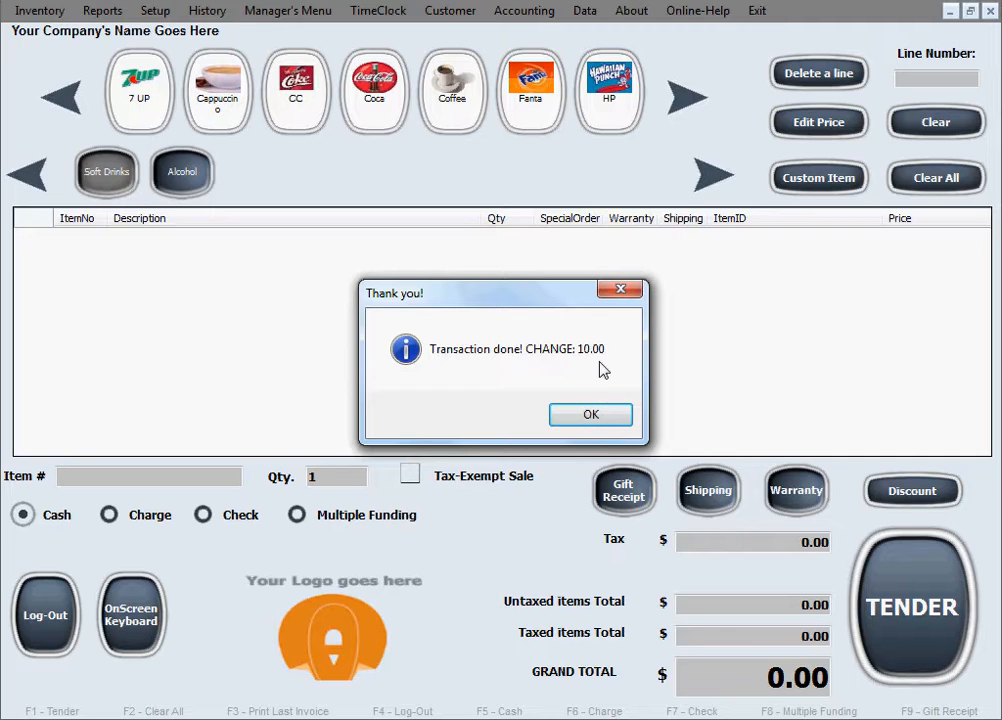
{"action": "left_click", "coordinate": [598, 416]}
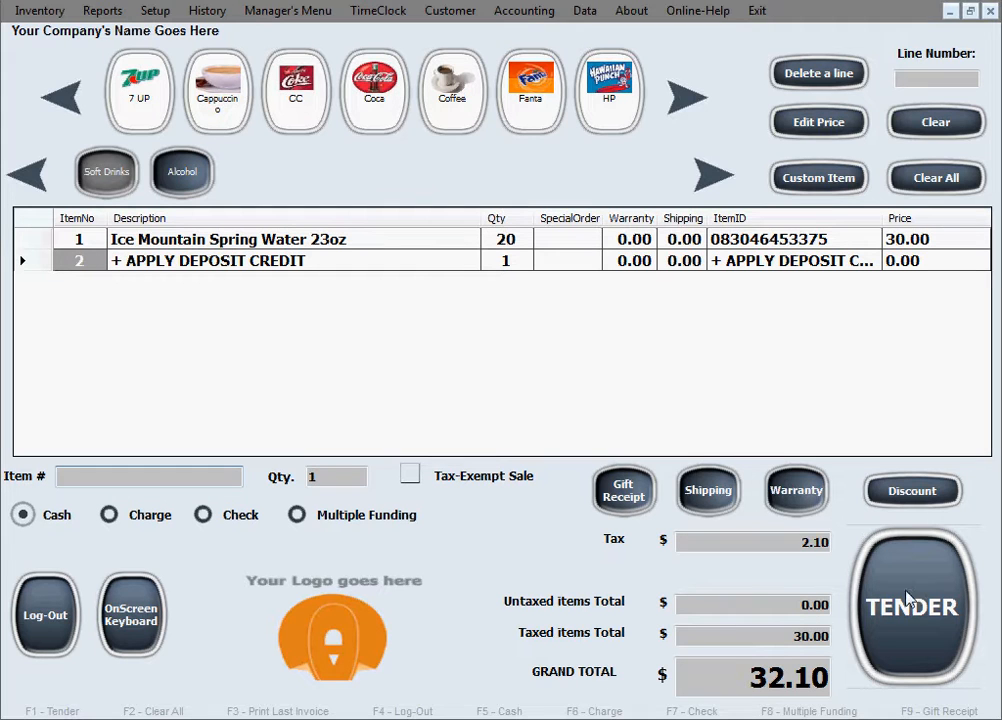
Tender the 32.10 layaway invoice in cash and attach the existing customer by first and last name, accepting the stored record without changes
{"action": "left_click", "coordinate": [916, 641]}
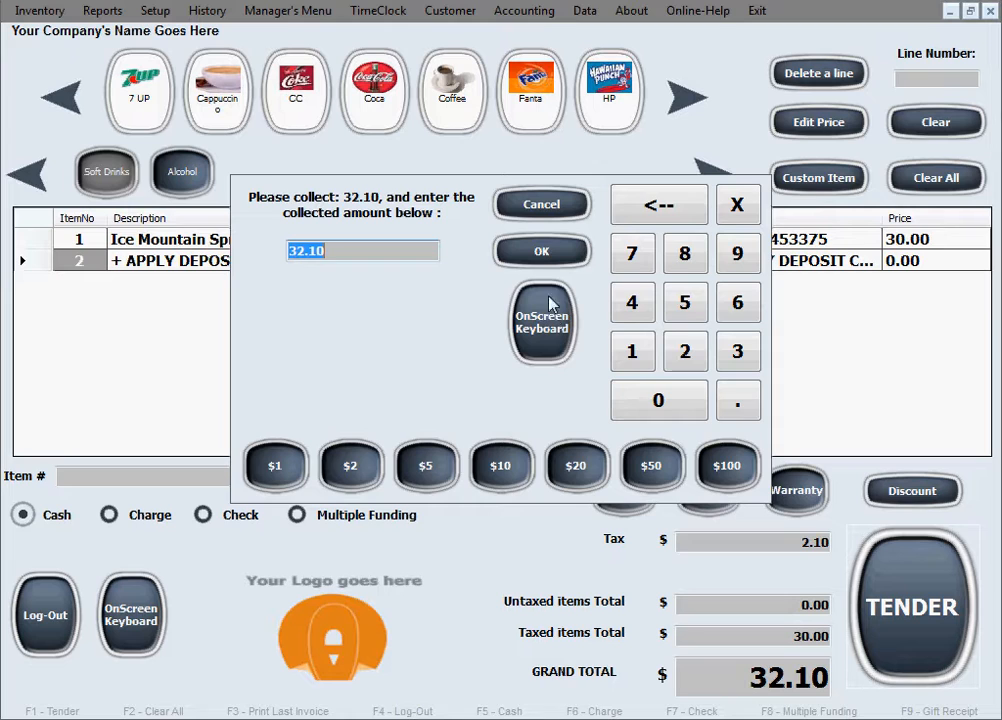
{"action": "left_click", "coordinate": [540, 252]}
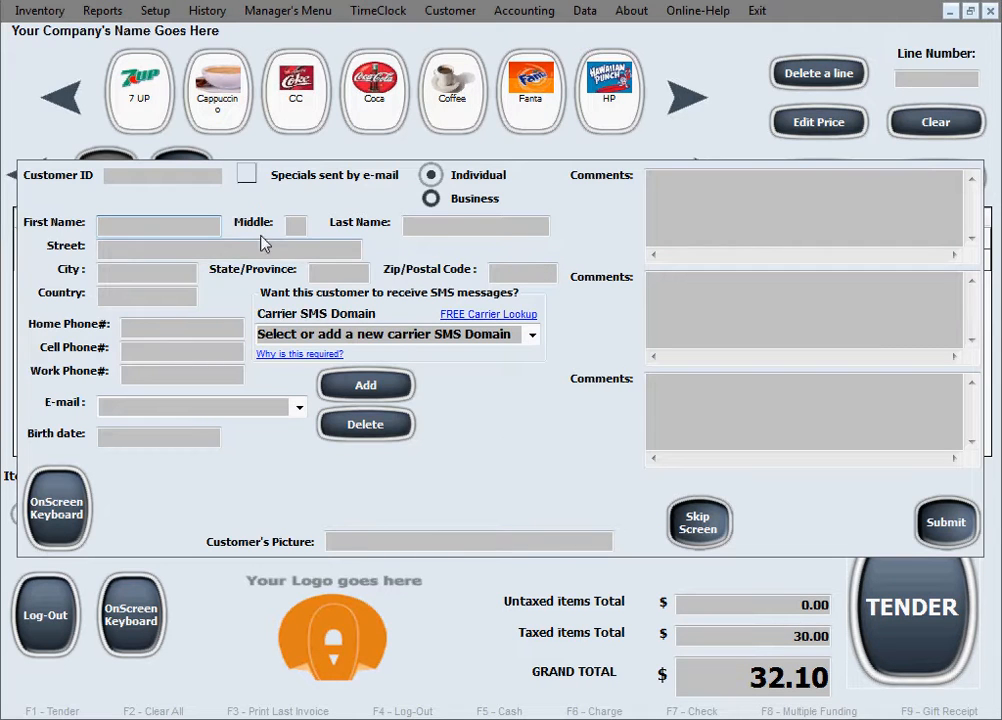
{"action": "left_click", "coordinate": [216, 224]}
{"action": "type", "text": "jp"}
{"action": "key", "text": "BackSpace"}
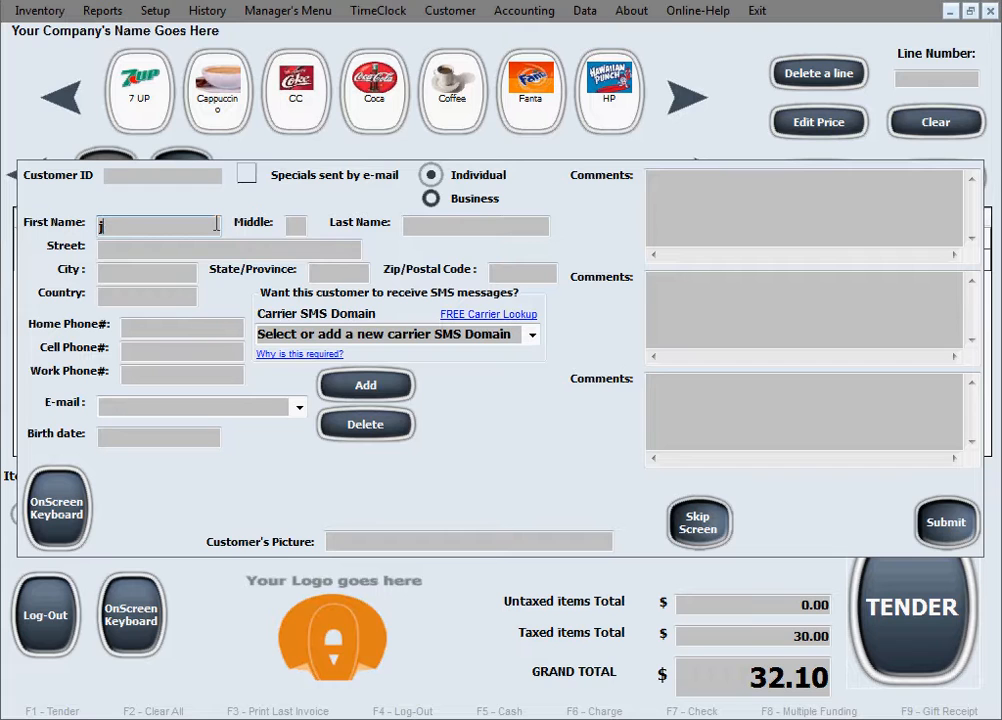
{"action": "type", "text": "oe"}
{"action": "key", "text": "Tab"}
{"action": "key", "text": "Tab"}
{"action": "type", "text": "sm"}
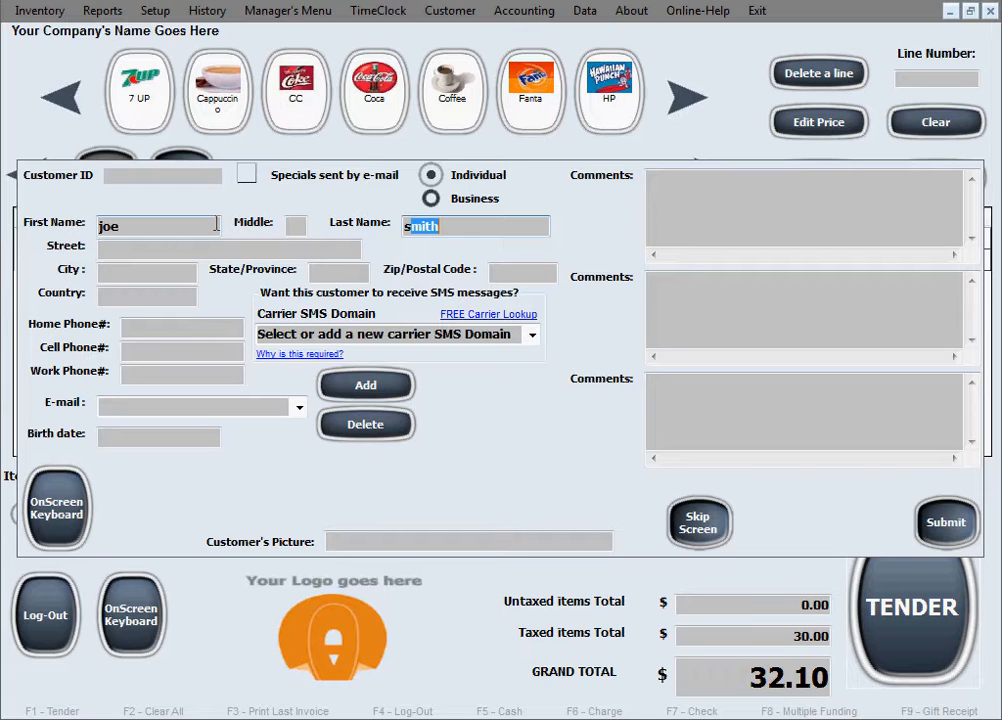
{"action": "key", "text": "Tab"}
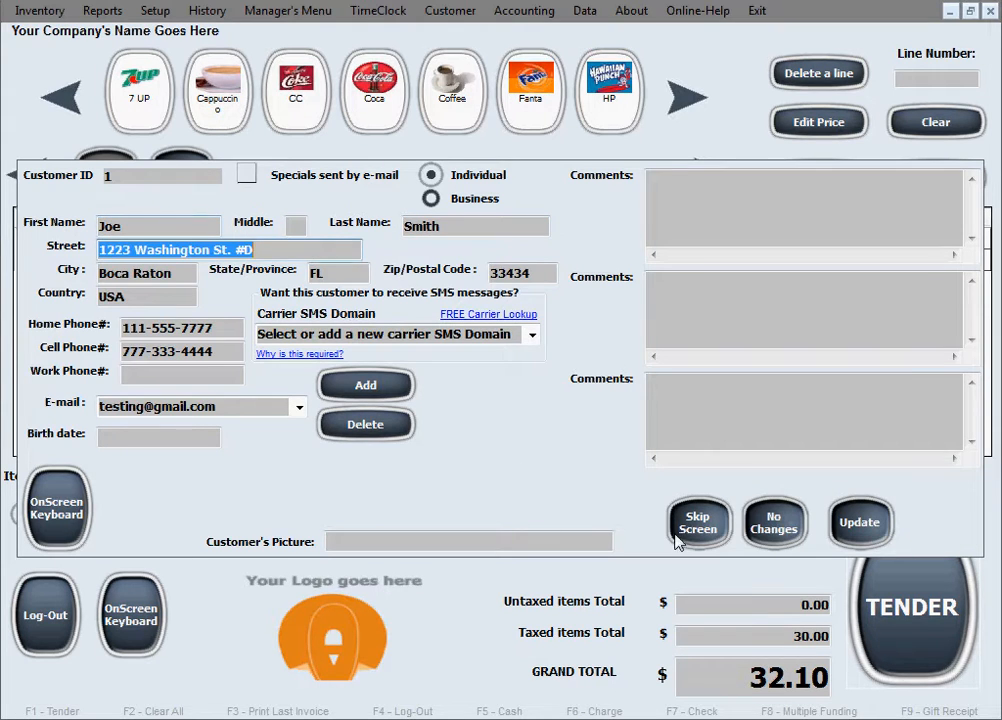
{"action": "left_click", "coordinate": [756, 540]}
{"action": "left_click", "coordinate": [568, 418]}
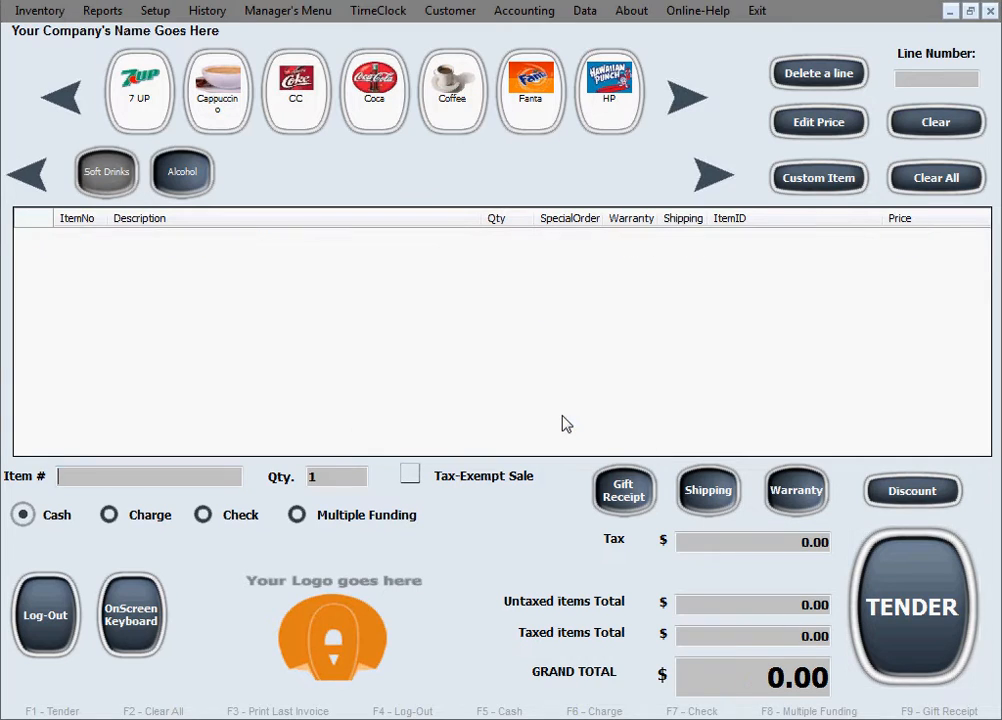